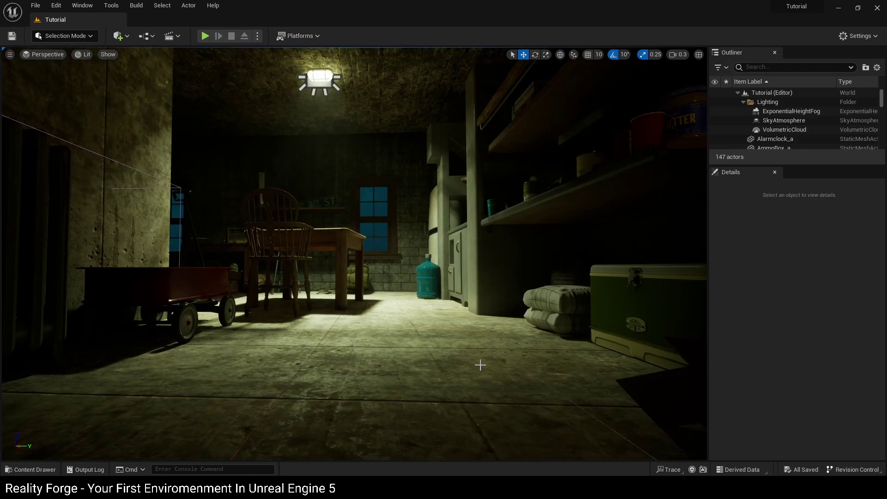
# - Add a new level sequence named MySequence, saved in the Content folder's Sequences subfolder
pyautogui.click(172, 36)
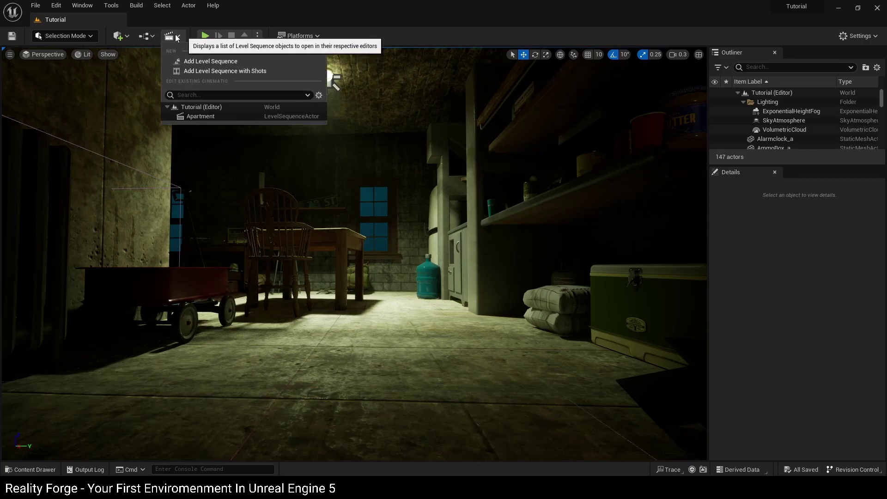
pyautogui.click(199, 61)
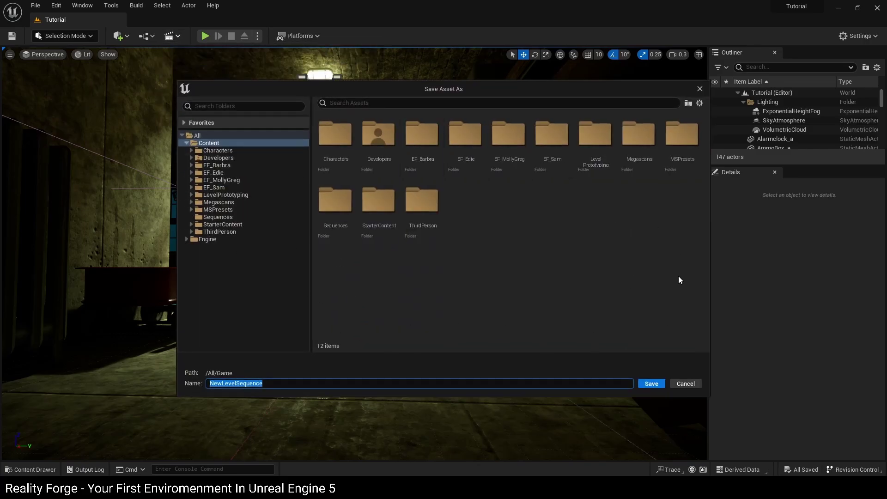
pyautogui.doubleClick(336, 201)
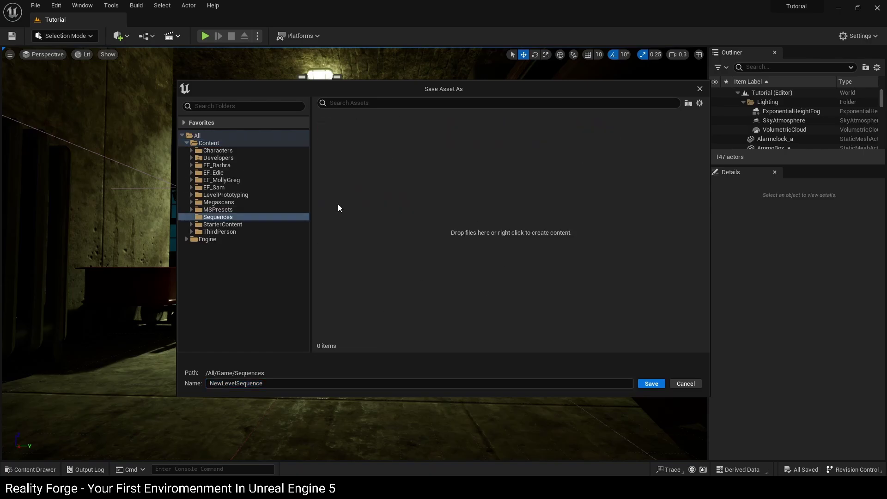
pyautogui.moveTo(277, 381); pyautogui.dragTo(190, 378)
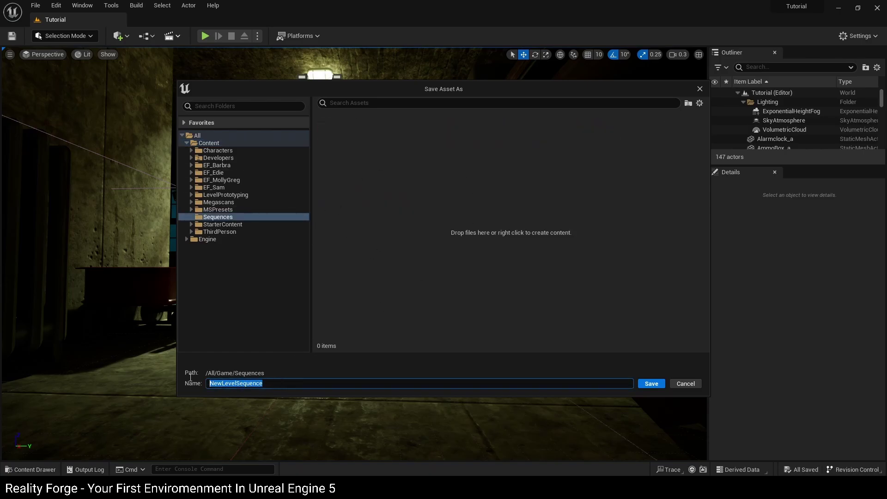
pyautogui.write('MySequence')
pyautogui.click(651, 383)
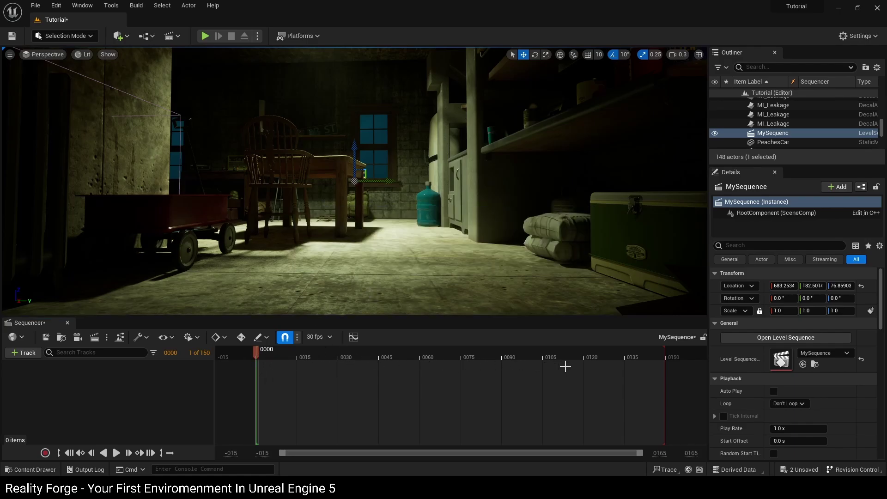
pyautogui.click(318, 337)
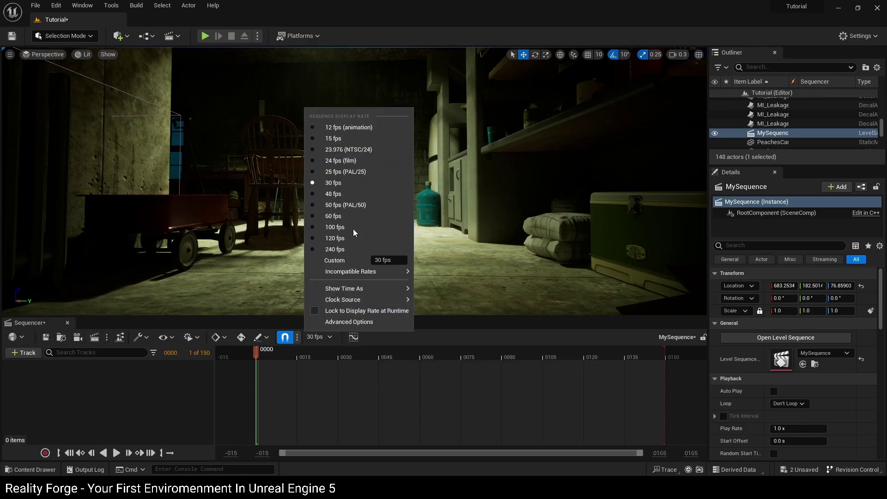
pyautogui.click(362, 352)
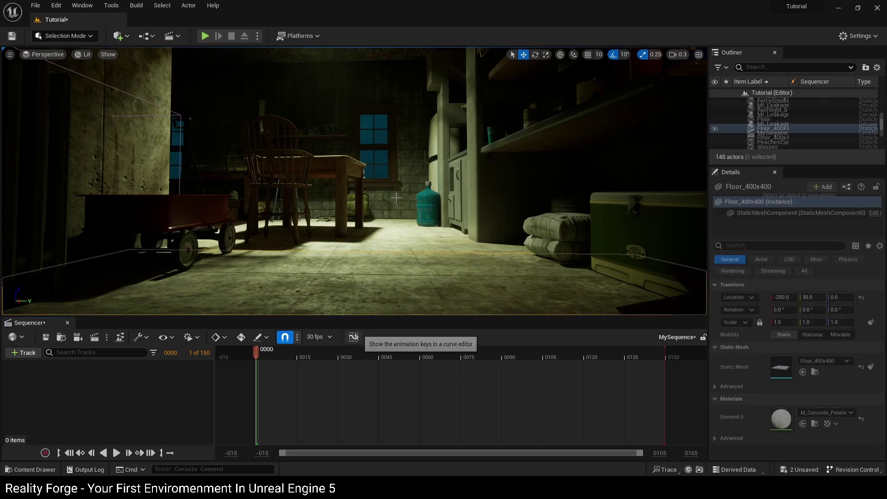
pyautogui.click(396, 198)
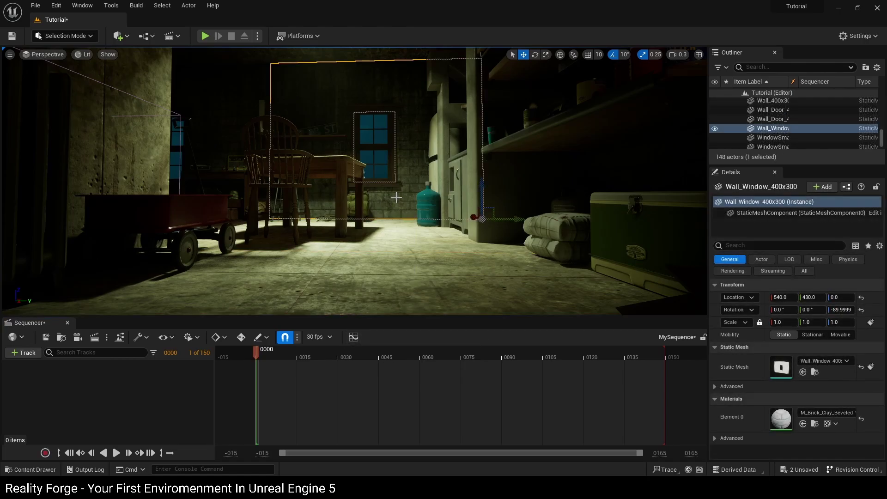
# - Create a cine camera in the sequence, pilot it back to an angled shot of the table and chair, and stop piloting it
pyautogui.click(79, 339)
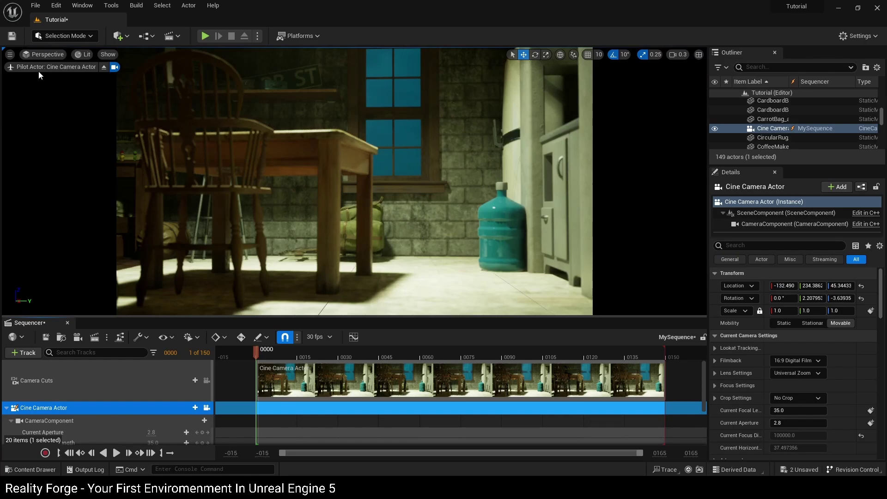
pyautogui.moveTo(313, 191); pyautogui.dragTo(249, 199, button='right')
pyautogui.moveTo(147, 79)
pyautogui.mouseDown(button='right')
pyautogui.moveTo(177, 81)
pyautogui.moveTo(163, 81)
pyautogui.mouseUp(button='right')
pyautogui.press('s')
pyautogui.click(104, 67)
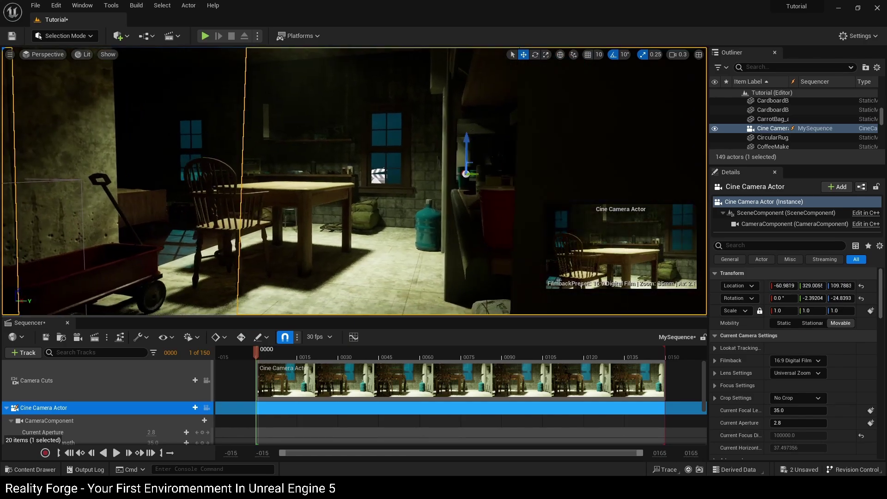
# - From outside the cine camera, move it to about X 17, Y 316 and rotate it about its vertical axis to about -45°
pyautogui.moveTo(357, 190); pyautogui.dragTo(383, 183, button='right')
pyautogui.press('s')
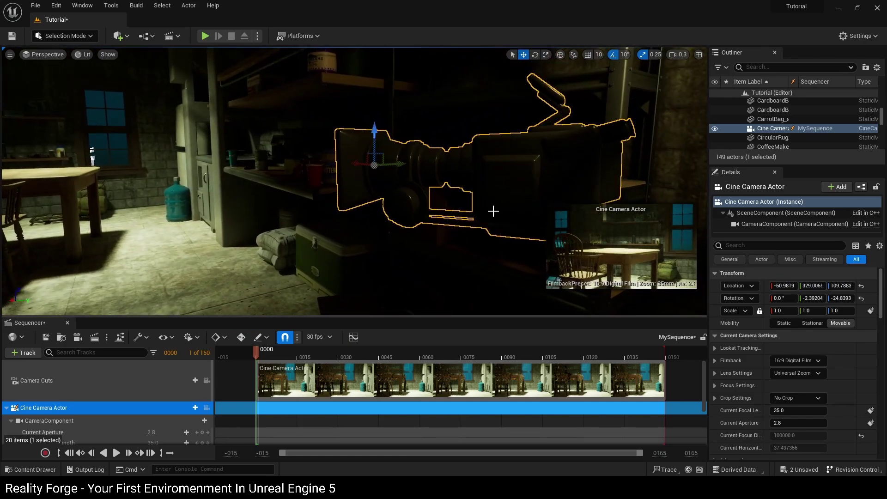
pyautogui.press('s')
pyautogui.moveTo(450, 208); pyautogui.dragTo(425, 214, button='right')
pyautogui.press('w')
pyautogui.keyDown('alt'); pyautogui.moveTo(398, 209); pyautogui.dragTo(314, 171); pyautogui.keyUp('alt')
pyautogui.press('e')
pyautogui.click(546, 55)
pyautogui.click(524, 55)
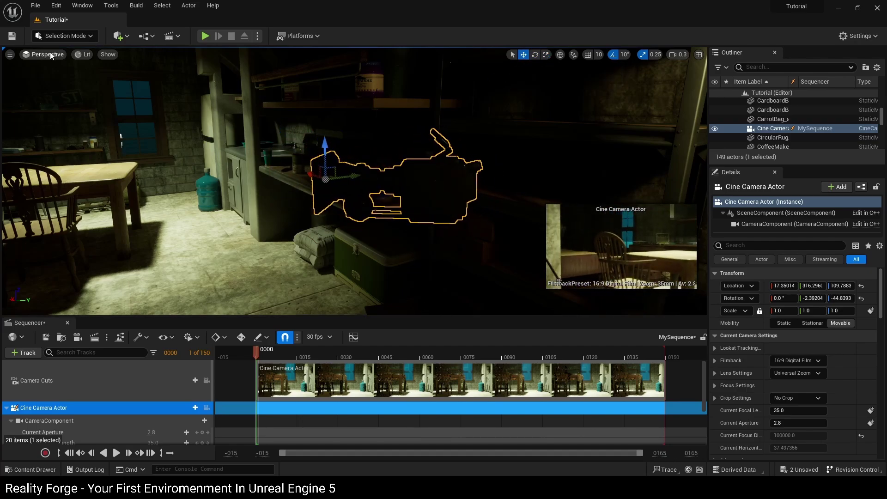
# - Look through the Cine Camera Actor and fly it to a close shot of the cups and jar on the shelf
pyautogui.click(48, 54)
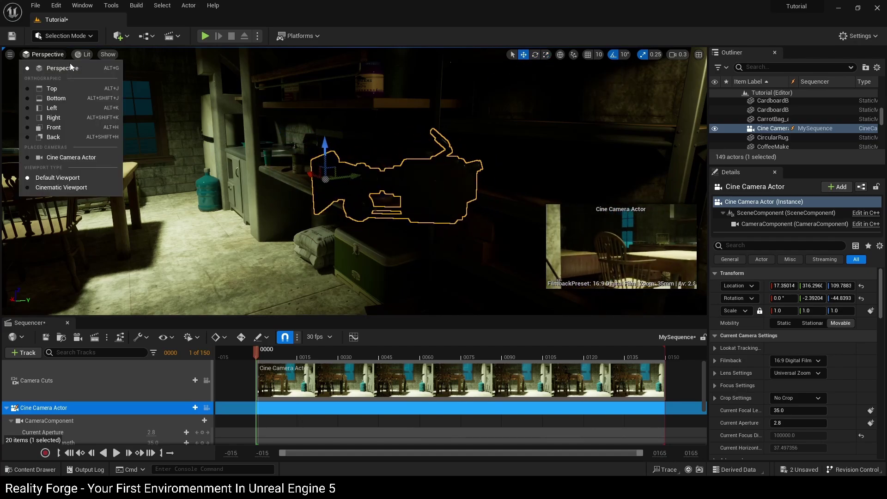
pyautogui.click(71, 158)
pyautogui.moveTo(215, 234); pyautogui.dragTo(220, 242, button='right')
pyautogui.press('w')
pyautogui.press('d')
pyautogui.press('e')
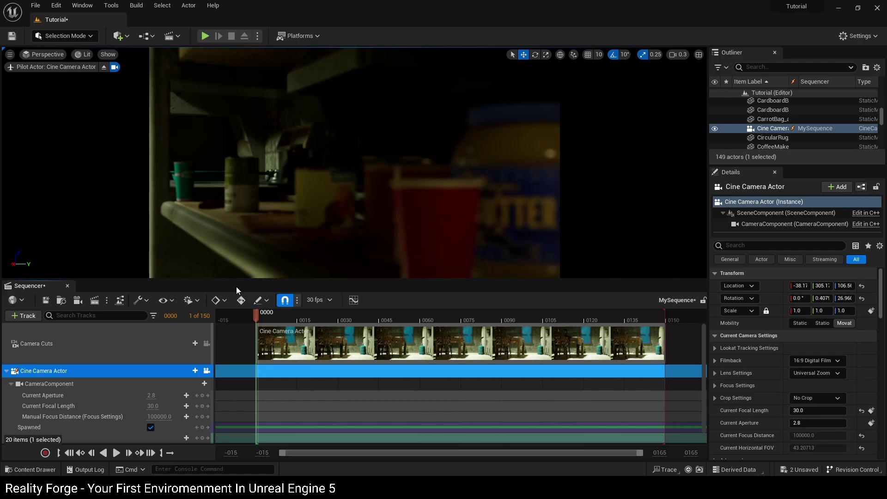
# - Try the 12mm Prime f/2.8 lens on the camera, switch it to 50mm Prime f/1.8, and reframe the shelf items
pyautogui.click(839, 374)
pyautogui.click(813, 388)
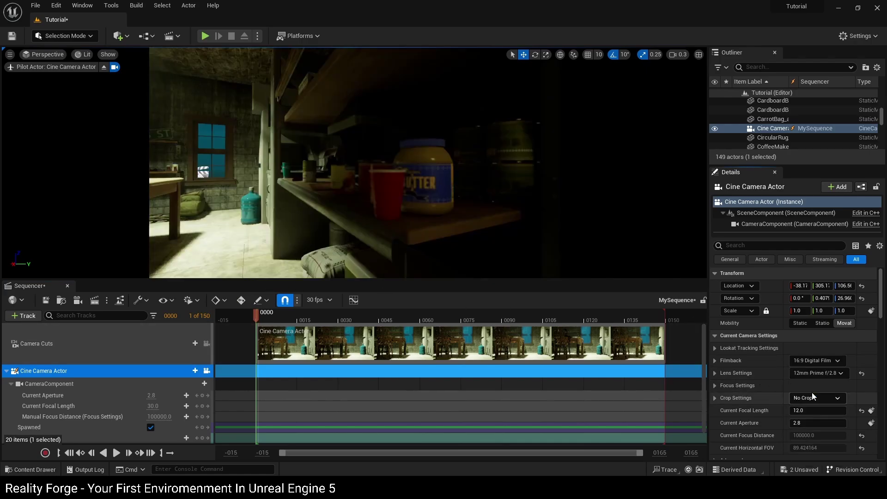
pyautogui.click(839, 373)
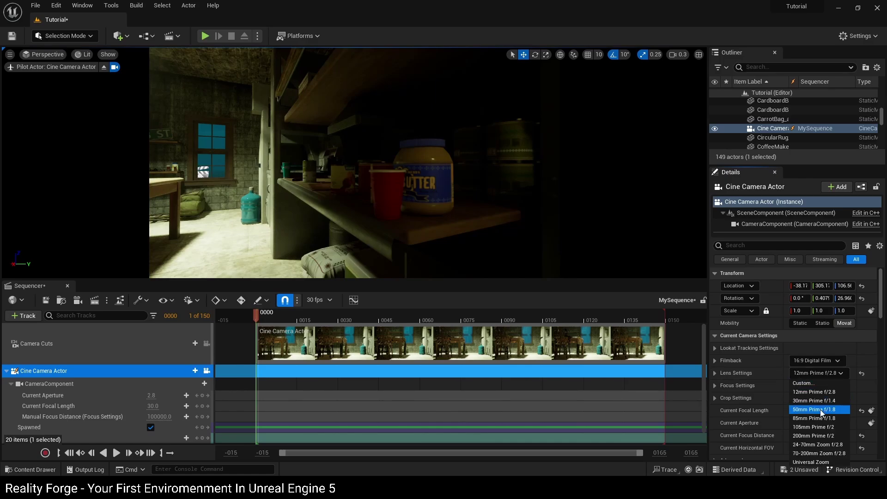
pyautogui.click(820, 410)
pyautogui.moveTo(467, 194)
pyautogui.mouseDown(button='right')
pyautogui.moveTo(456, 190)
pyautogui.moveTo(464, 194)
pyautogui.mouseUp(button='right')
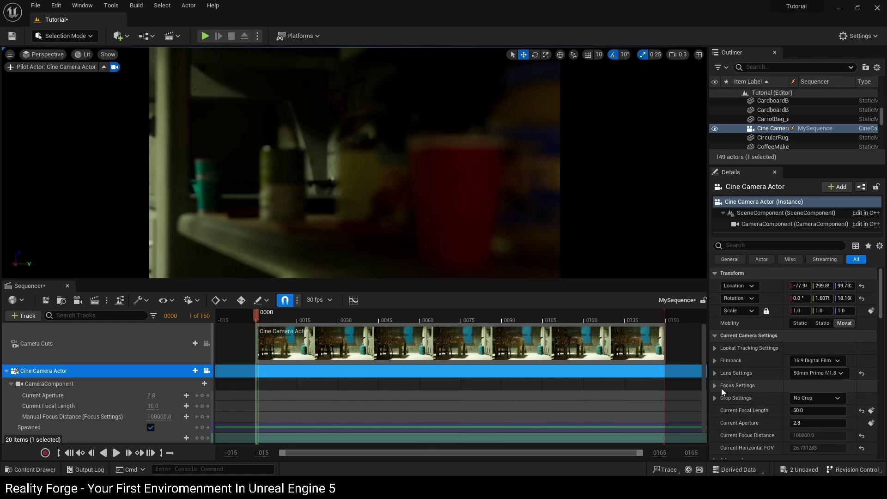
# - Set the manual focus distance to about 91 cm on the red cup, and refocus at about 225 cm with the debug focus plane temporarily drawn
pyautogui.click(716, 386)
pyautogui.moveTo(805, 410); pyautogui.dragTo(728, 410)
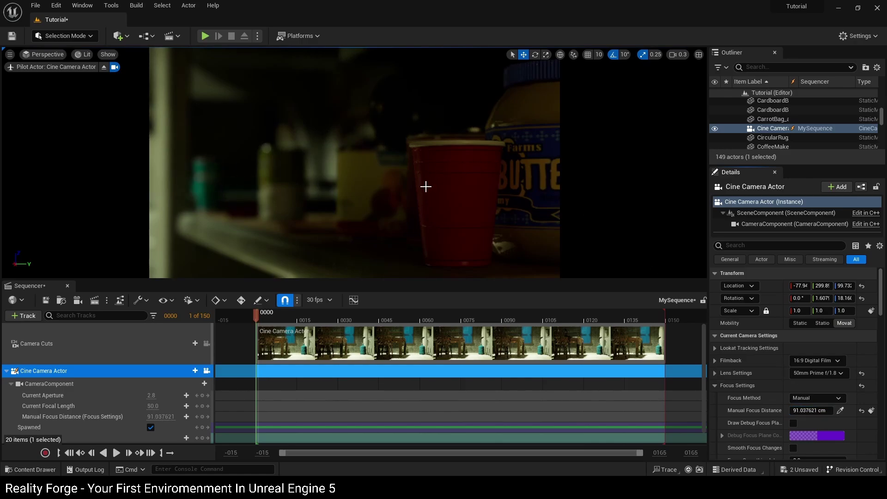
pyautogui.click(793, 422)
pyautogui.moveTo(808, 410); pyautogui.dragTo(868, 411)
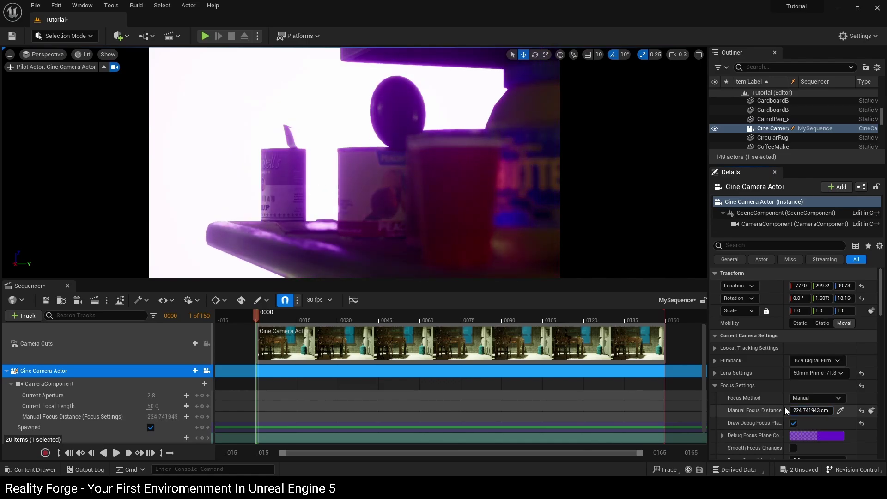
pyautogui.click(794, 424)
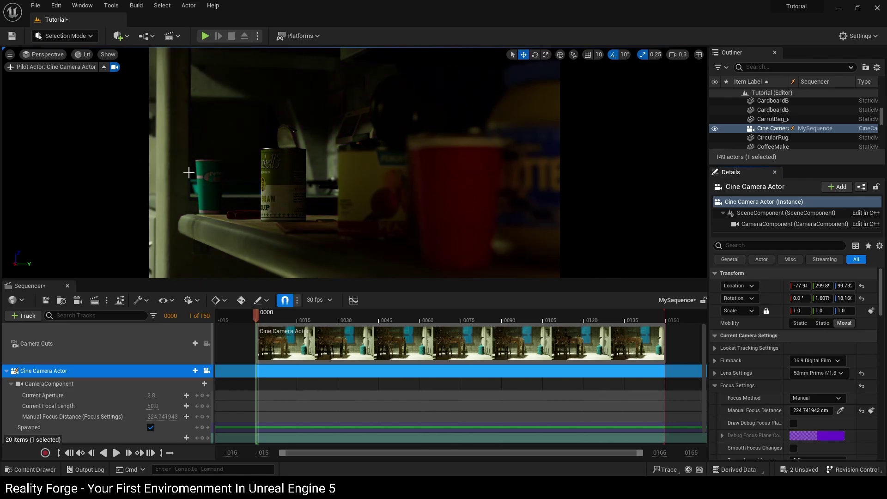
# - Key the manual focus distance at frame 1 with about 243.6 cm and at frame 60 with about 94.6 cm
pyautogui.press('Right')
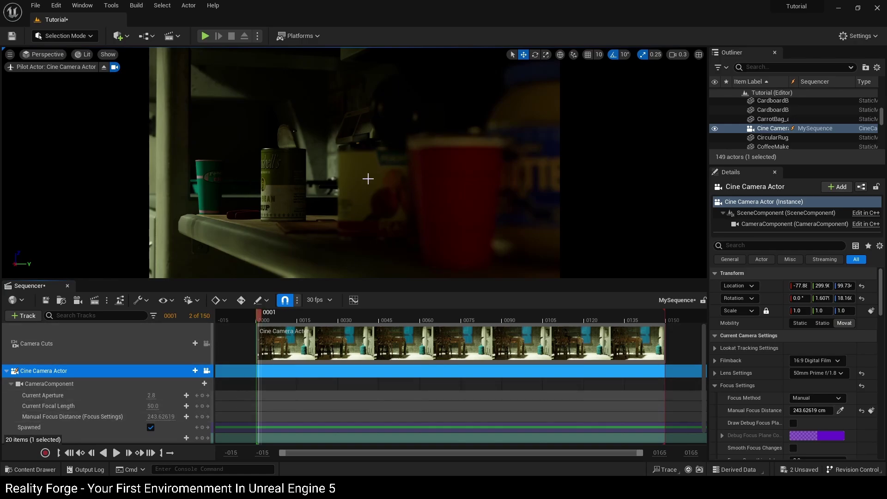
pyautogui.click(186, 416)
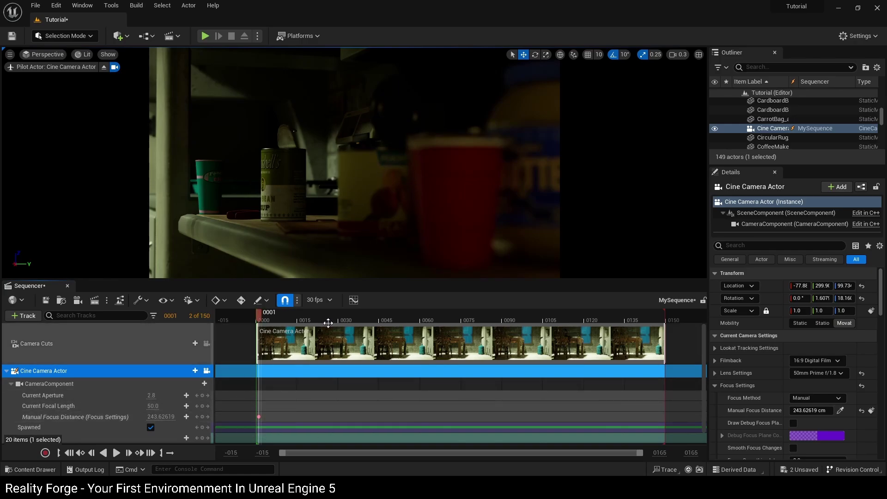
pyautogui.moveTo(296, 320); pyautogui.dragTo(421, 321)
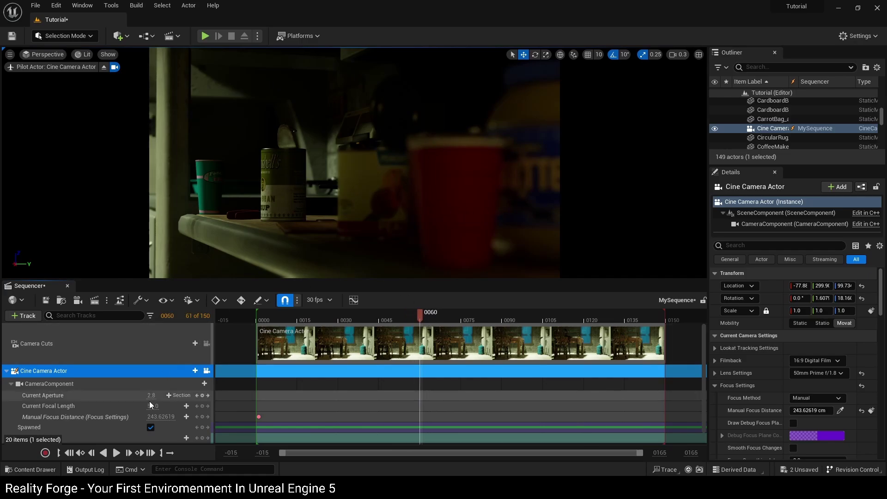
pyautogui.moveTo(159, 417); pyautogui.dragTo(170, 416)
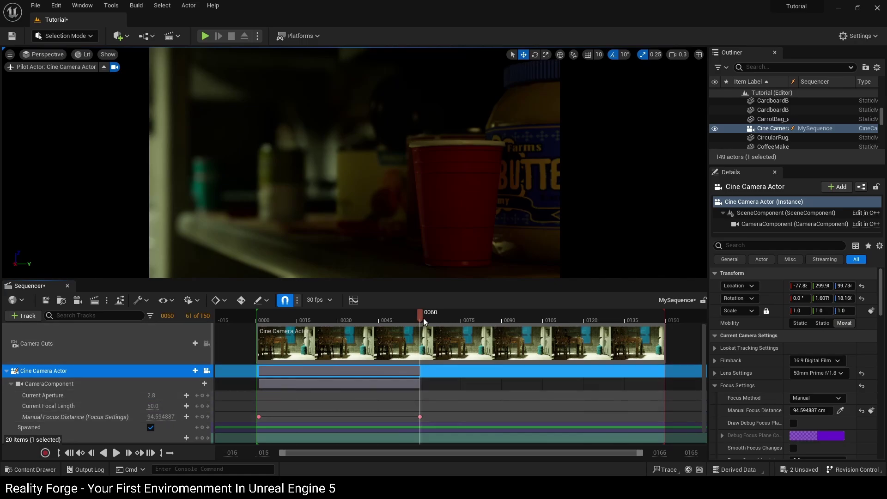
pyautogui.moveTo(422, 317)
pyautogui.mouseDown()
pyautogui.moveTo(280, 315)
pyautogui.moveTo(396, 324)
pyautogui.moveTo(264, 334)
pyautogui.moveTo(421, 326)
pyautogui.moveTo(259, 341)
pyautogui.moveTo(422, 316)
pyautogui.mouseUp()
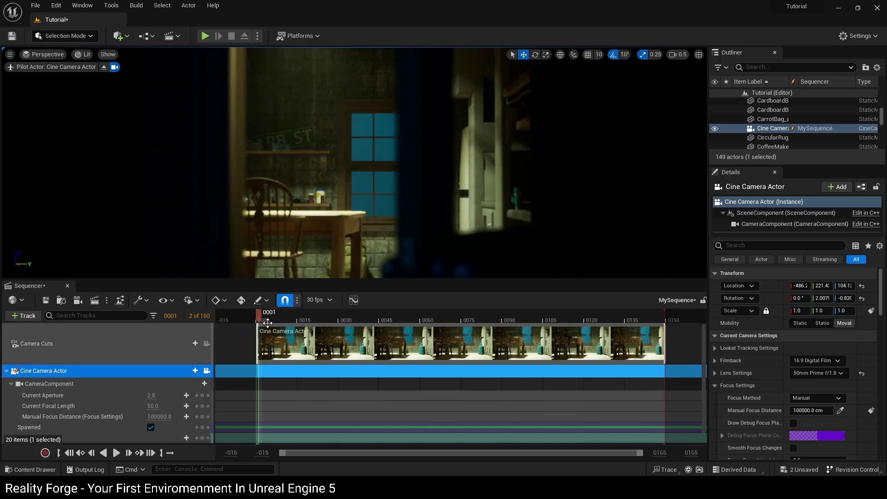
# - Fly the piloted camera across the room to face the kitchen sink and table straight on
pyautogui.press('w')
pyautogui.moveTo(284, 258); pyautogui.dragTo(455, 254, button='right')
pyautogui.press('s')
pyautogui.moveTo(349, 273); pyautogui.dragTo(322, 239, button='right')
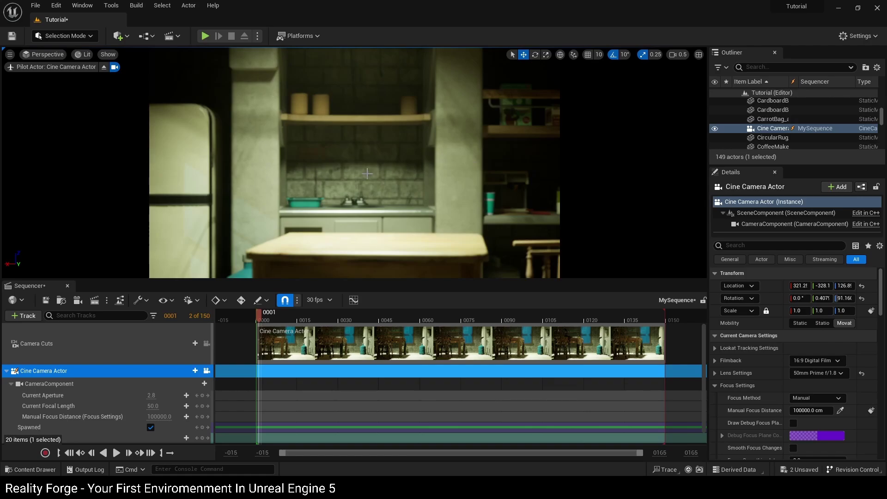
# - Switch the camera's lens to 30mm Prime f/1.4, comparing it with 12mm Prime f/2.8
pyautogui.click(818, 373)
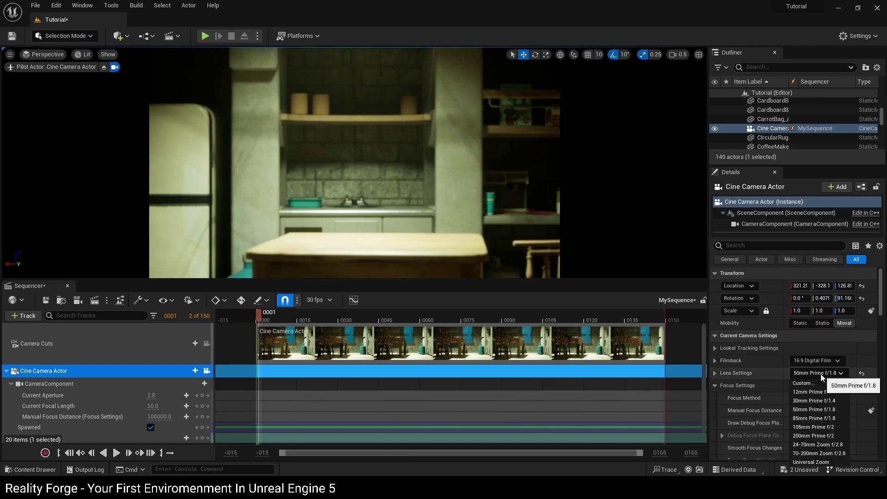
pyautogui.click(819, 401)
pyautogui.scroll(10, 476, 234)
pyautogui.scroll(-11, 475, 234)
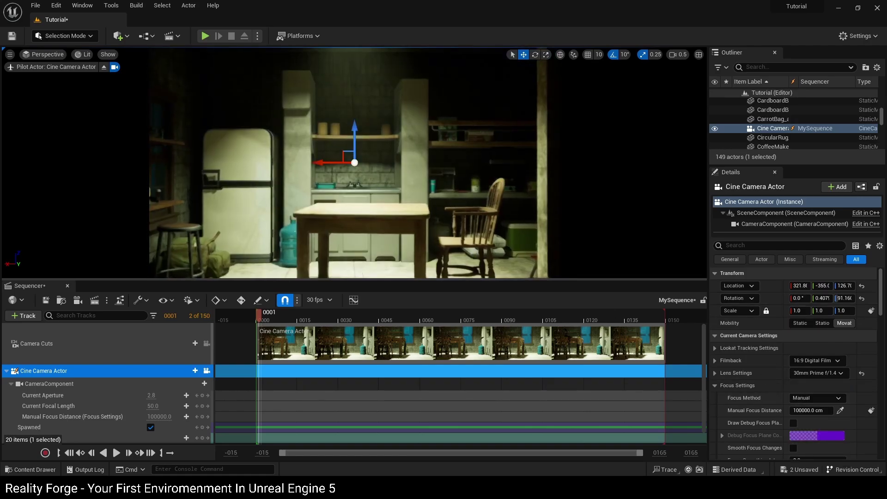
pyautogui.click(842, 373)
pyautogui.click(806, 386)
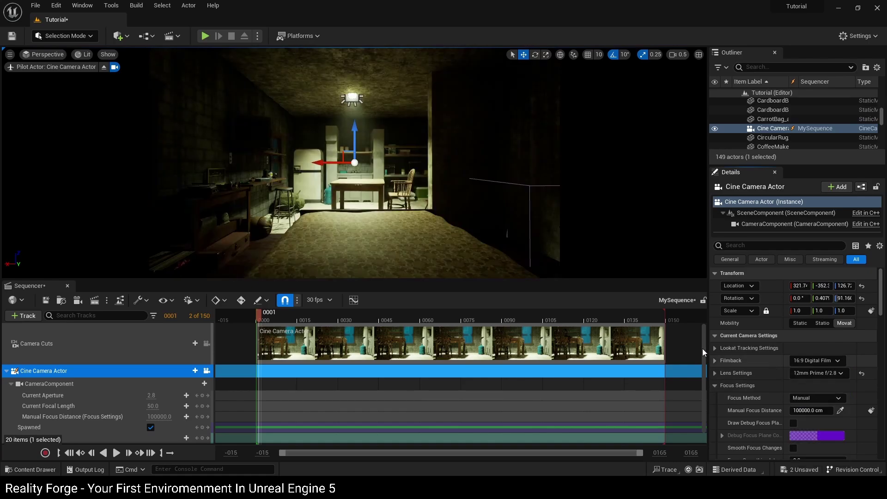
pyautogui.click(841, 373)
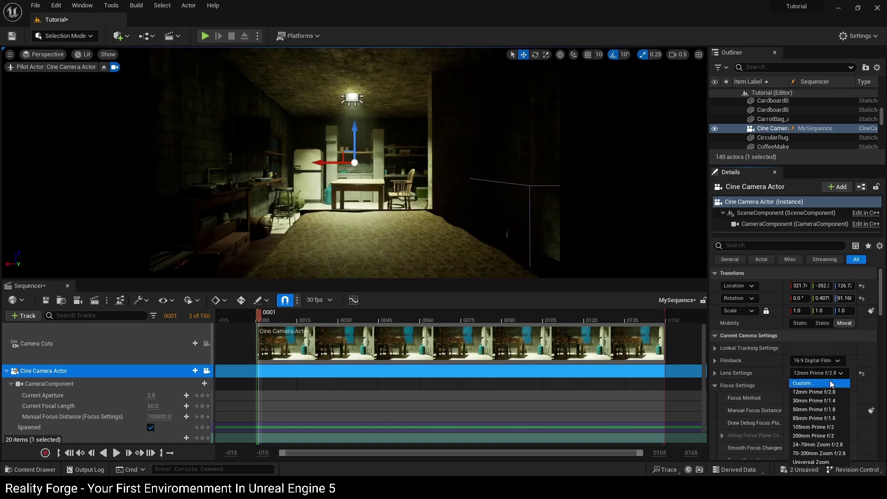
pyautogui.click(811, 398)
# - Reframe the camera on the fridge, table and chair at about X 304, Y -350, Z 131, and key its transform at frame 1
pyautogui.press('q')
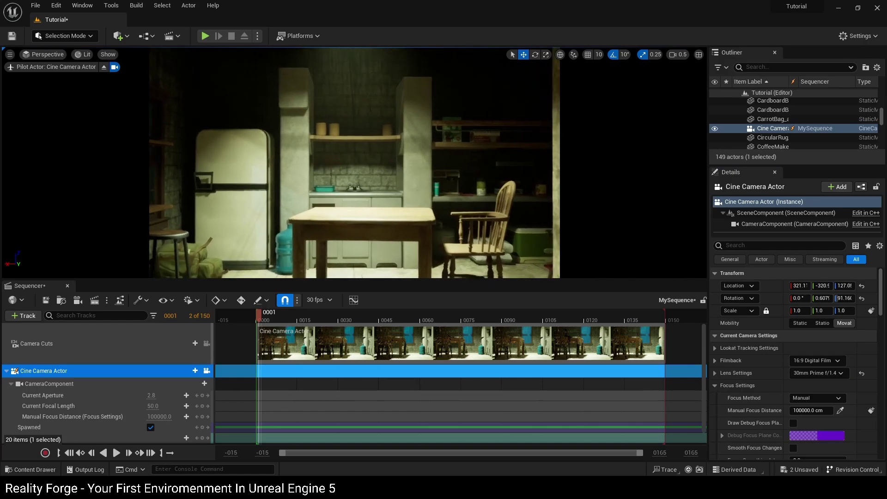
pyautogui.press('d')
pyautogui.press('e')
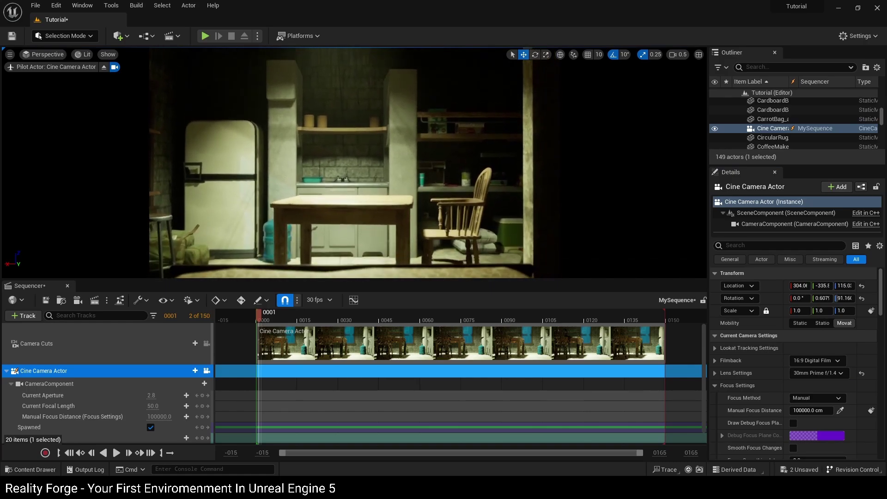
pyautogui.press('s')
pyautogui.press('w')
pyautogui.press('w')
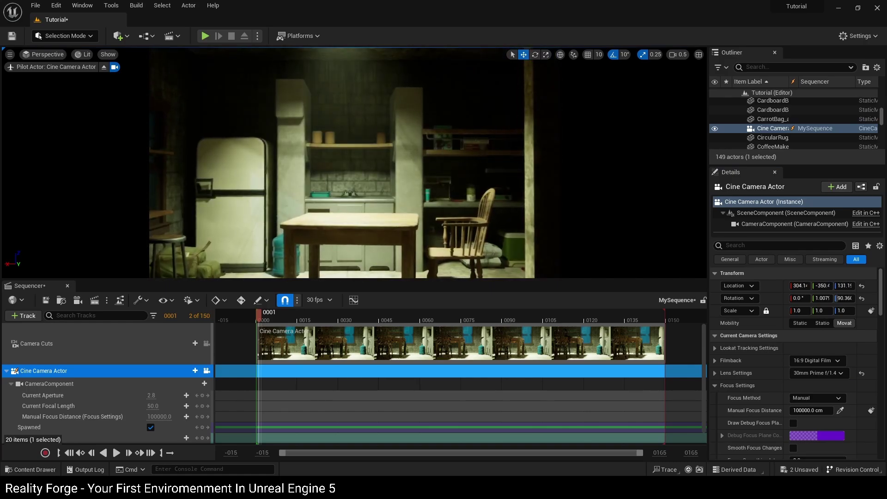
pyautogui.scroll(-1, 123, 386)
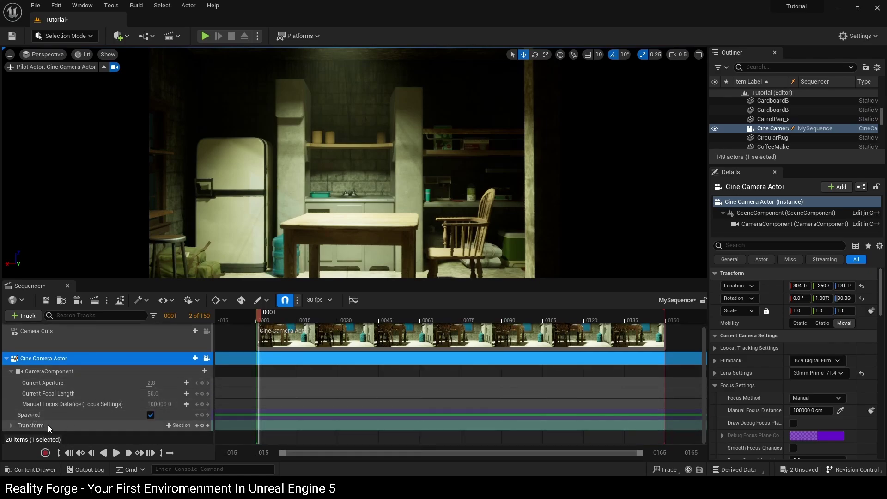
pyautogui.click(202, 425)
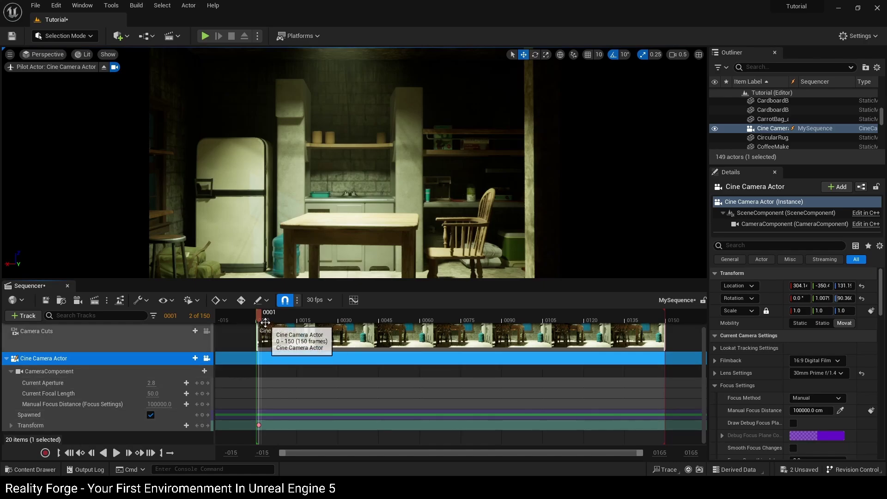
# - At frame 90, pilot the camera straight toward the table to about Y -186, slowing the camera speed to 0.1
pyautogui.moveTo(266, 322); pyautogui.dragTo(504, 323)
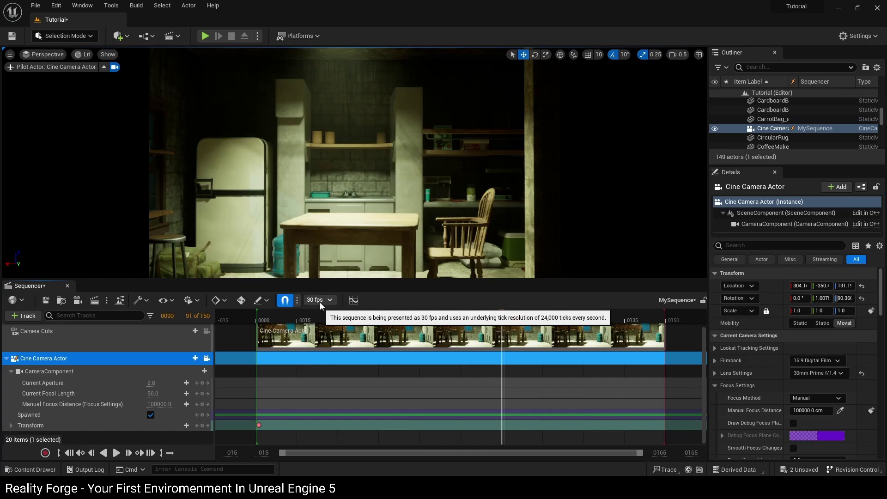
pyautogui.press('w')
pyautogui.scroll(-3, 354, 162)
pyautogui.moveTo(354, 162); pyautogui.dragTo(352, 165, button='right')
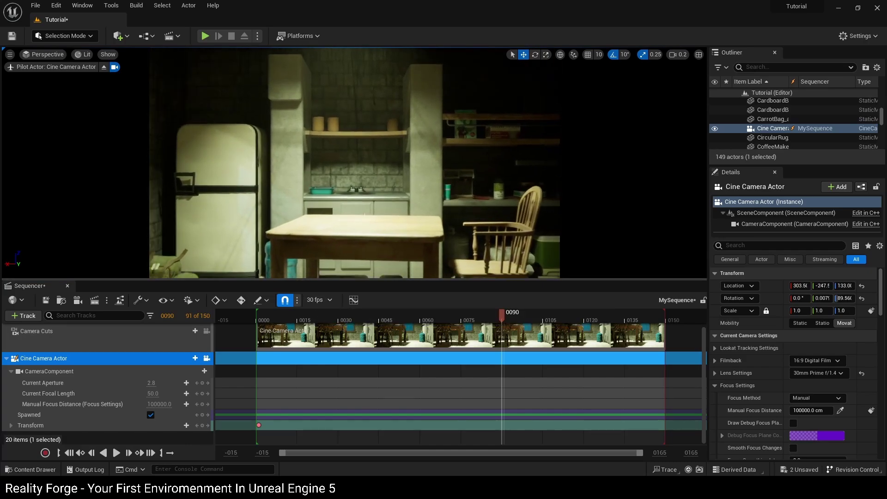
pyautogui.press('s')
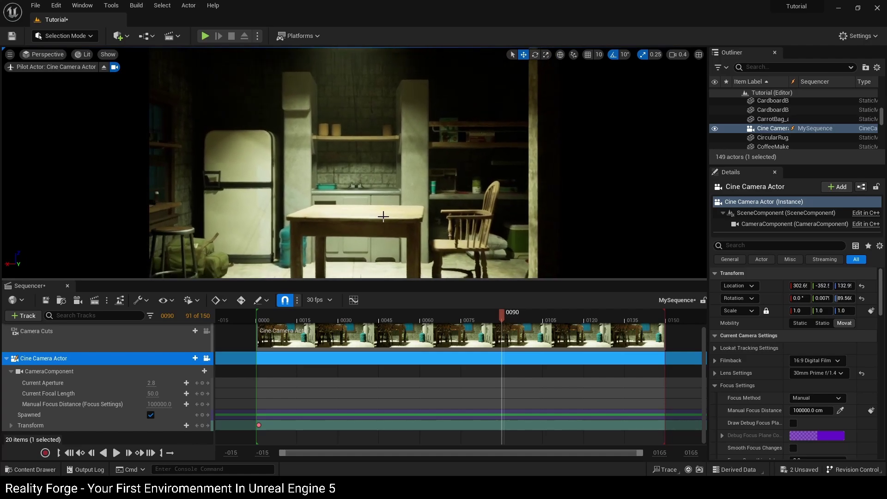
pyautogui.click(677, 54)
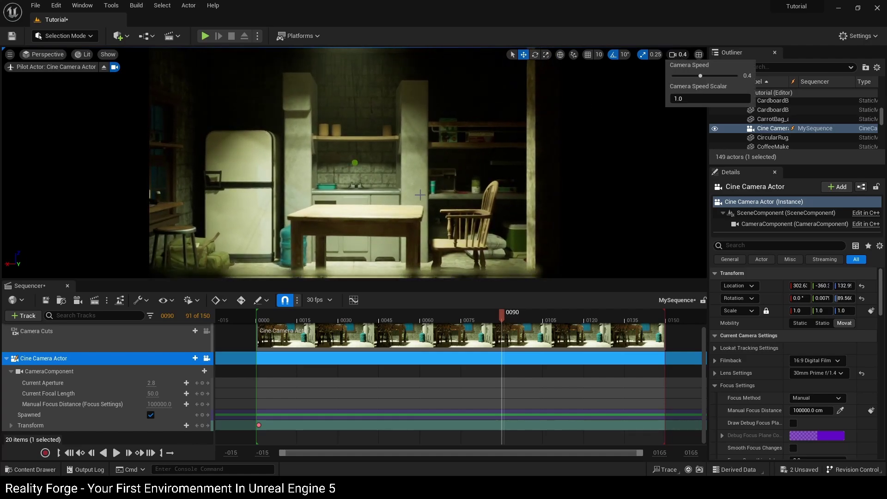
pyautogui.press('w')
pyautogui.scroll(-3, 354, 163)
pyautogui.press('w')
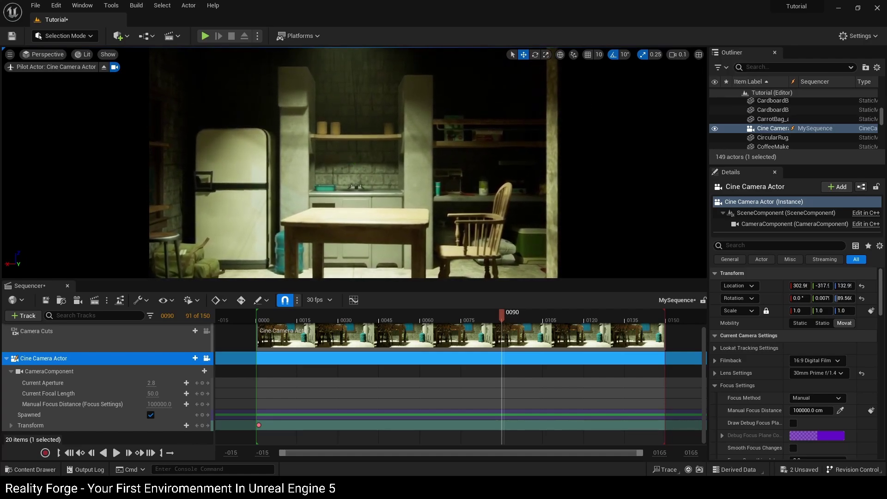
pyautogui.press('w')
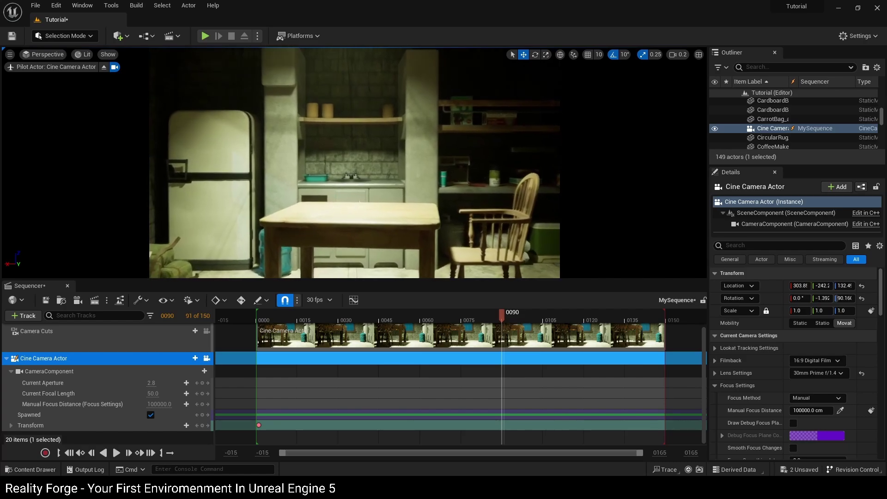
pyautogui.press('w')
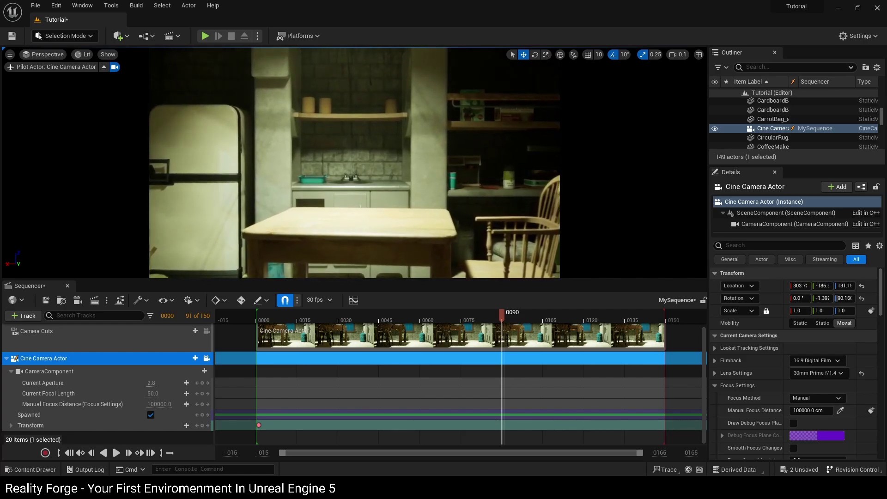
# - Fly the camera toward the chair and shelves at about X 333, Y -64, Z 131, and key its transform at frame 90
pyautogui.press('w')
pyautogui.moveTo(354, 162); pyautogui.dragTo(390, 159, button='right')
pyautogui.press('w')
pyautogui.moveTo(490, 240); pyautogui.dragTo(501, 244, button='right')
pyautogui.press('w')
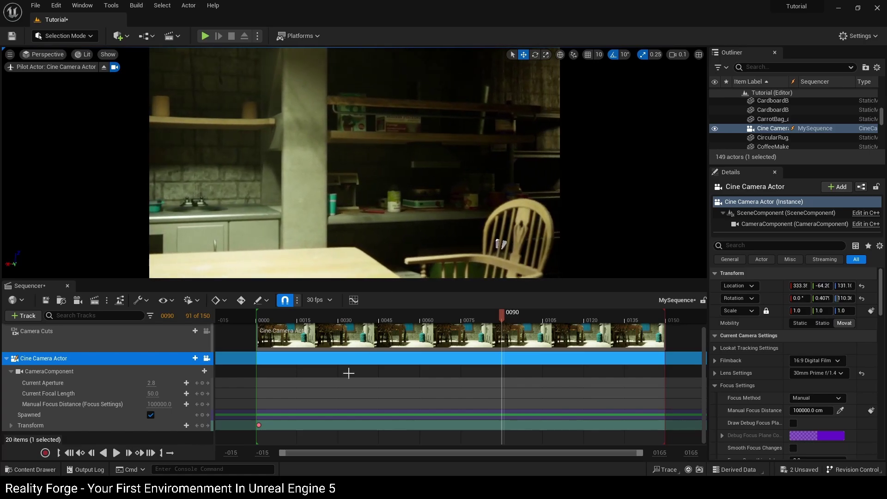
pyautogui.click(202, 425)
pyautogui.moveTo(495, 315)
pyautogui.mouseDown()
pyautogui.moveTo(258, 315)
pyautogui.moveTo(411, 311)
pyautogui.moveTo(506, 324)
pyautogui.mouseUp()
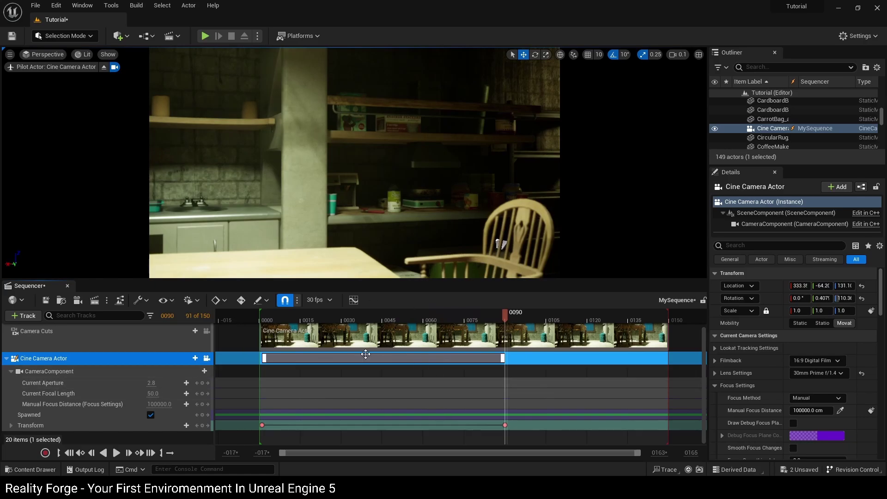
# - Stop piloting the cine camera and delete its transform key at frame 90
pyautogui.click(104, 67)
pyautogui.press('f')
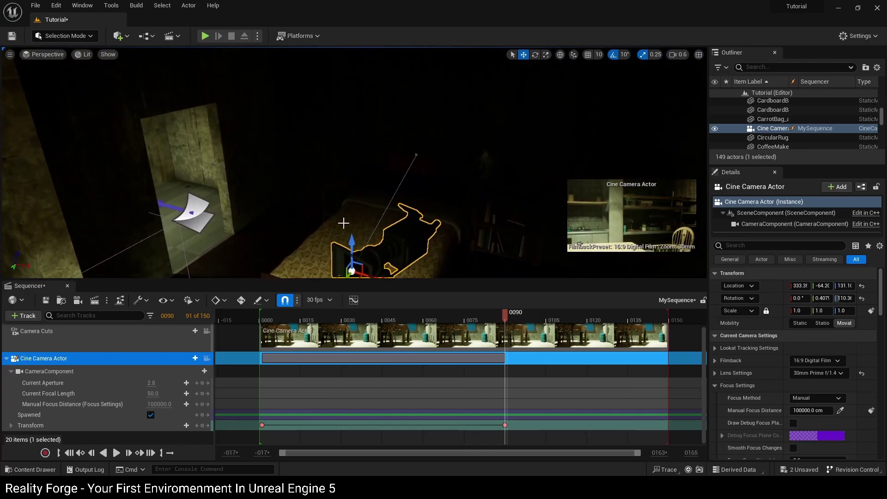
pyautogui.click(272, 319)
pyautogui.moveTo(271, 319); pyautogui.dragTo(262, 319)
pyautogui.click(506, 425)
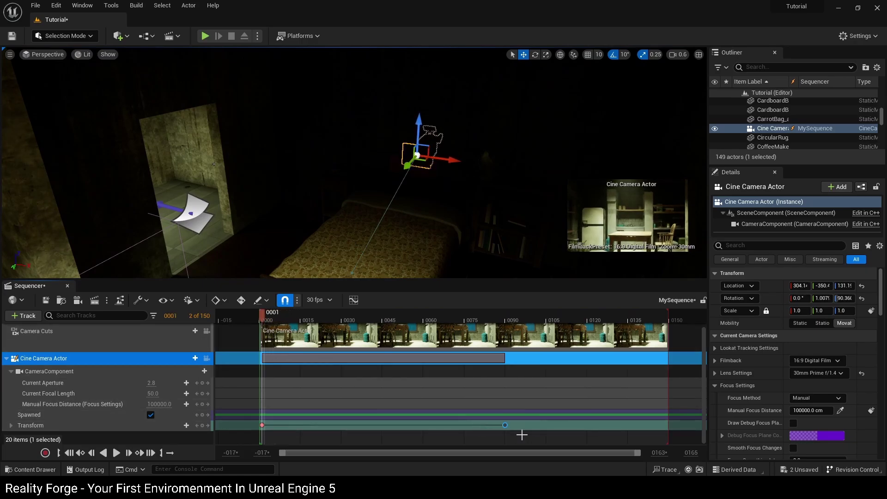
pyautogui.press('Delete')
# - At frame 90, move the camera straight forward along its Y axis to about Y -195 and key its transform
pyautogui.moveTo(438, 316); pyautogui.dragTo(500, 317)
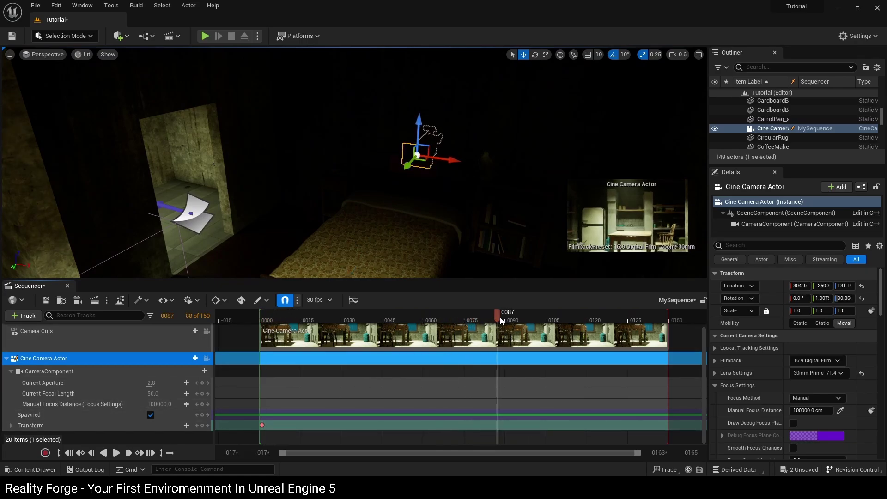
pyautogui.moveTo(457, 198); pyautogui.dragTo(433, 219, button='right')
pyautogui.scroll(-1, 465, 142)
pyautogui.scroll(1, 476, 129)
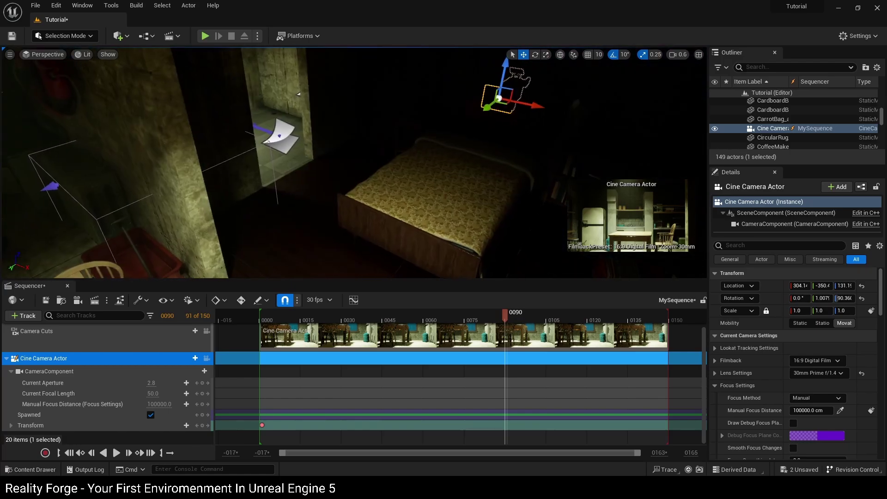
pyautogui.moveTo(487, 111); pyautogui.dragTo(440, 143)
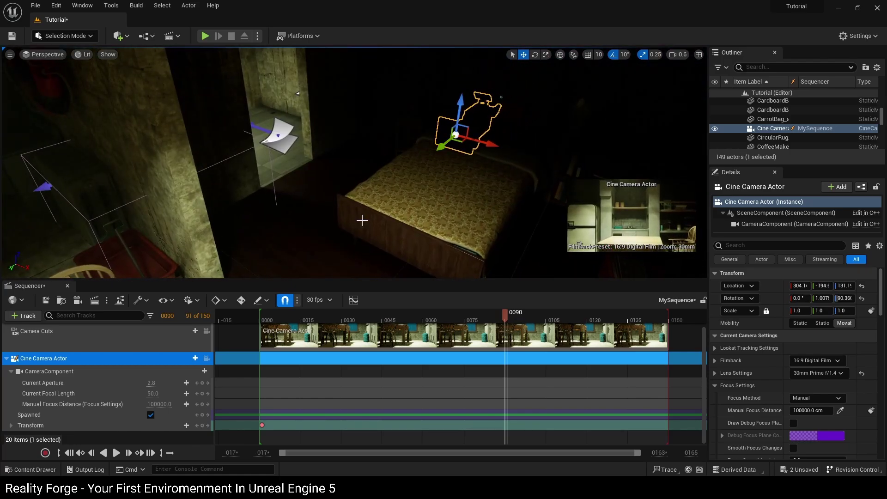
pyautogui.click(202, 425)
pyautogui.moveTo(502, 316); pyautogui.dragTo(401, 316)
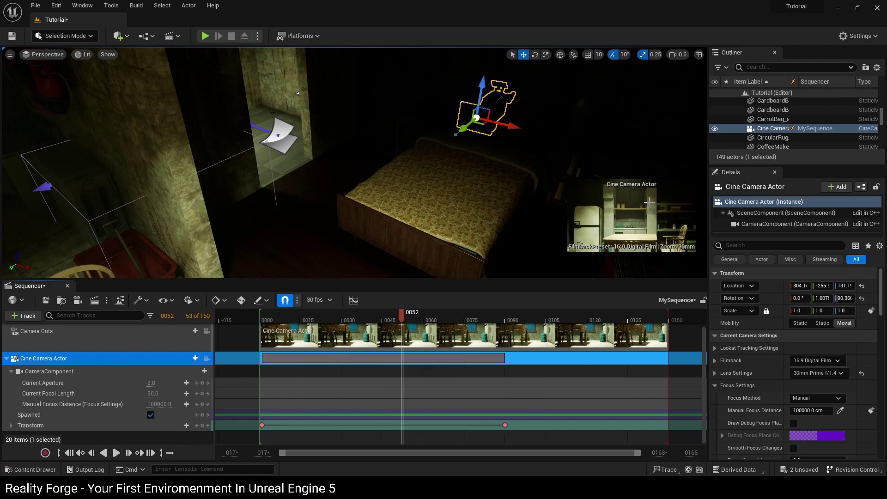
# - Try moving the wooden chair beside the table and undo the move
pyautogui.click(474, 175)
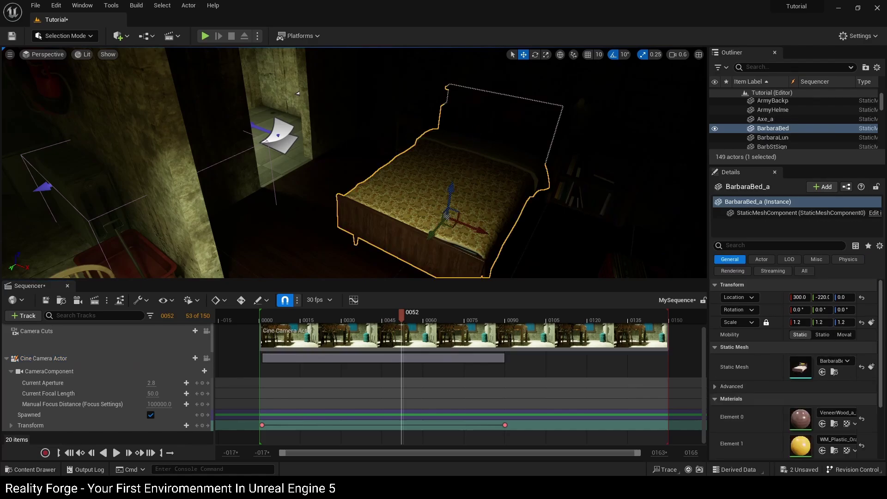
pyautogui.click(485, 115)
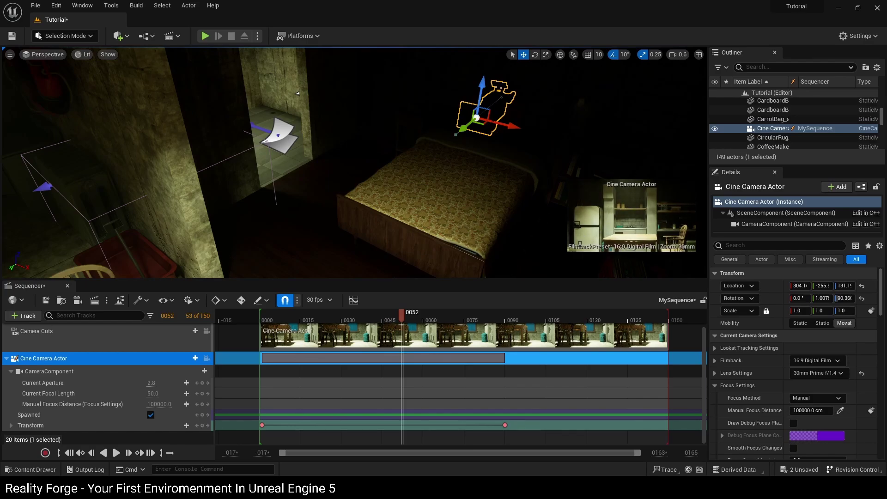
pyautogui.click(477, 204)
pyautogui.moveTo(477, 204); pyautogui.dragTo(363, 264, button='right')
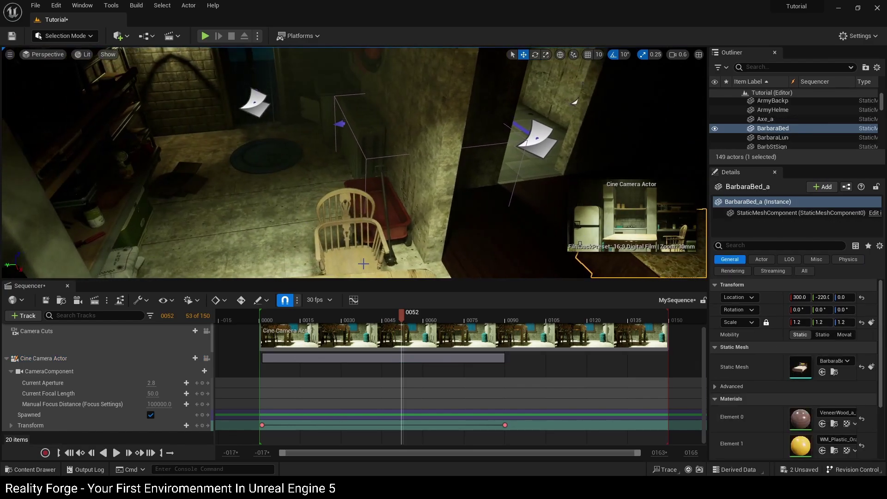
pyautogui.click(351, 246)
pyautogui.moveTo(556, 206); pyautogui.dragTo(422, 271, button='right')
pyautogui.moveTo(412, 265); pyautogui.dragTo(395, 246)
pyautogui.hotkey('ctrl', 'z')
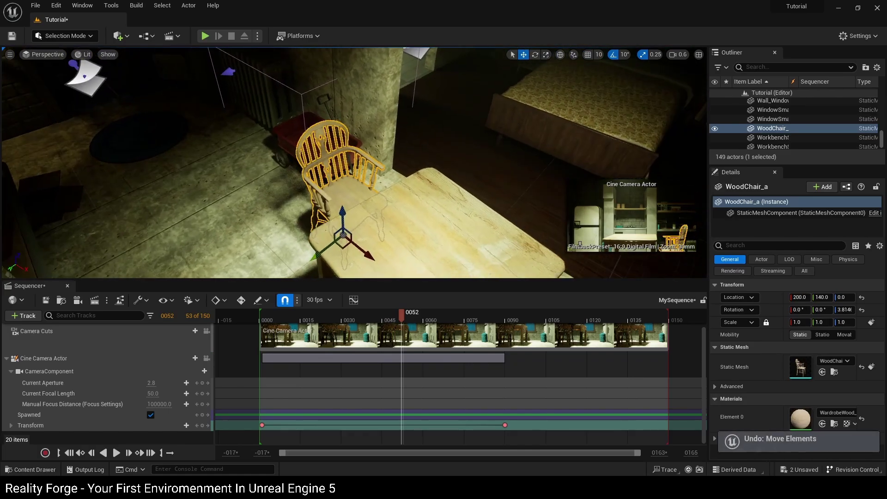
pyautogui.moveTo(473, 248); pyautogui.dragTo(573, 194, button='right')
pyautogui.moveTo(554, 244); pyautogui.dragTo(547, 244, button='right')
pyautogui.moveTo(436, 228); pyautogui.dragTo(444, 226, button='right')
pyautogui.moveTo(393, 150); pyautogui.dragTo(444, 92, button='right')
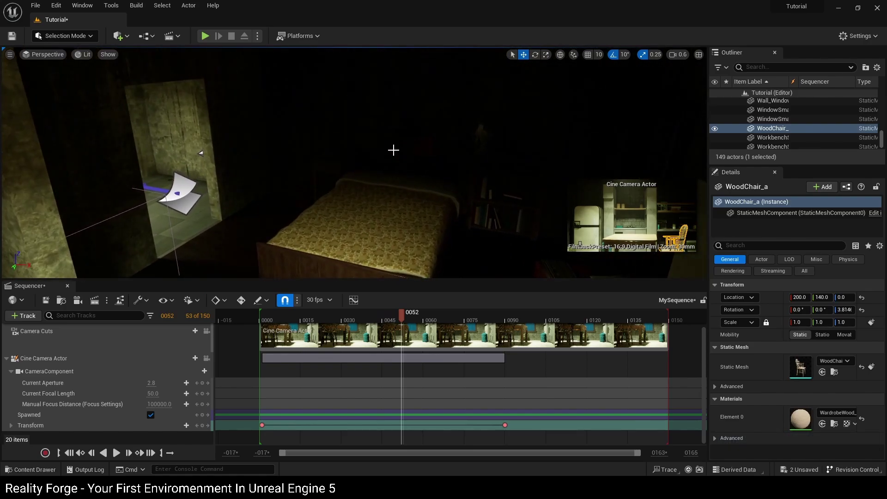
# - Reselect the cine camera and scrub the sequence from its start to about frame 60 to review the camera movement
pyautogui.click(393, 150)
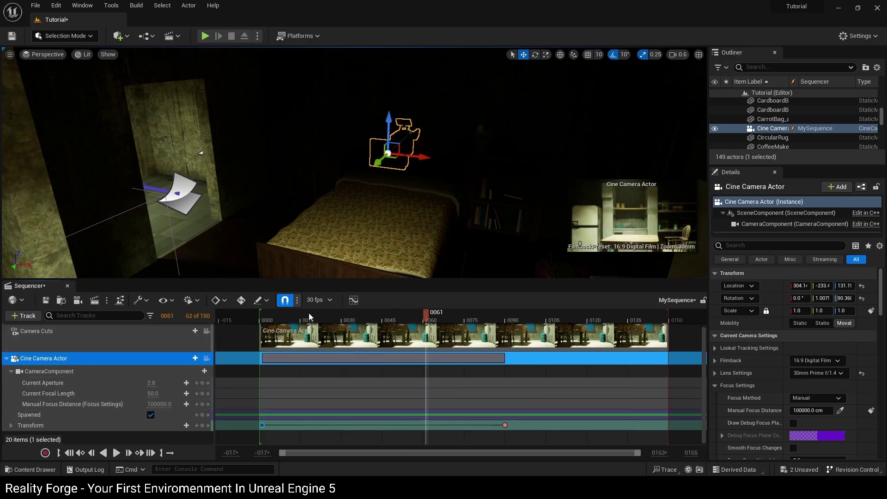
pyautogui.click(268, 319)
pyautogui.moveTo(268, 320); pyautogui.dragTo(425, 319)
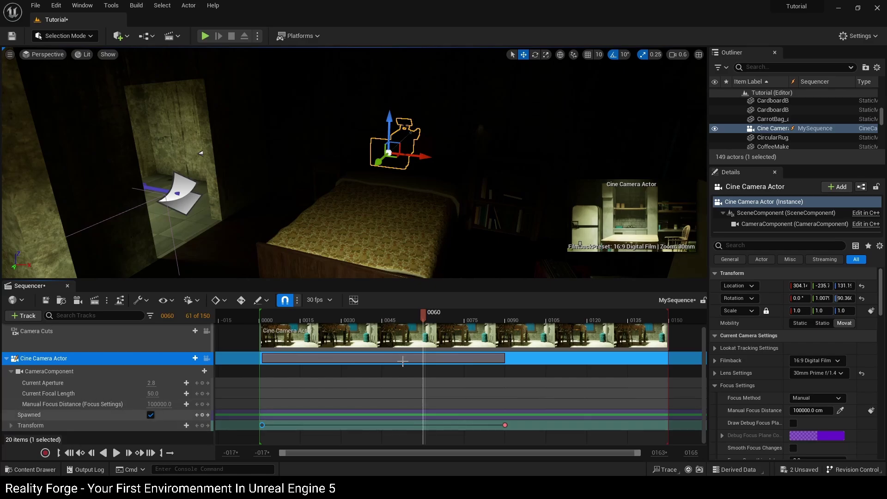
# - Try an unkeyed camera move to about X 258 at frame 121, and scrub back to frame 60 to discard it
pyautogui.click(489, 318)
pyautogui.moveTo(524, 318); pyautogui.dragTo(591, 319)
pyautogui.moveTo(403, 165); pyautogui.dragTo(370, 172)
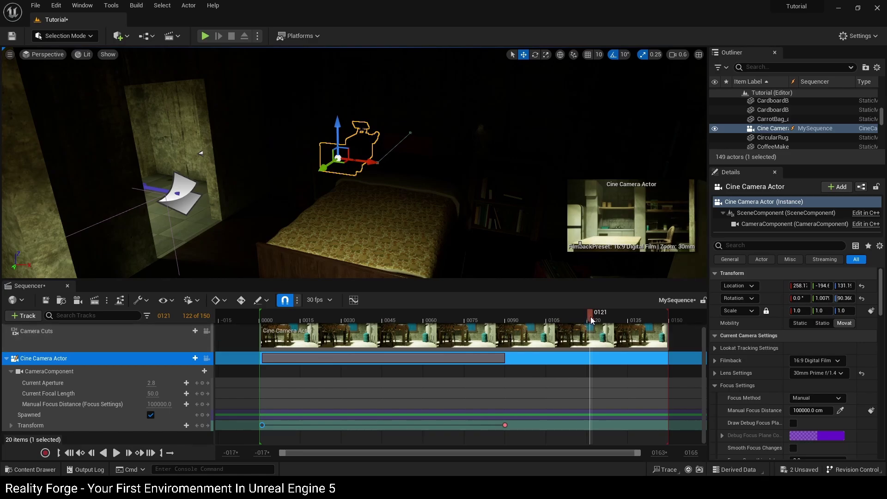
pyautogui.moveTo(591, 317); pyautogui.dragTo(584, 317)
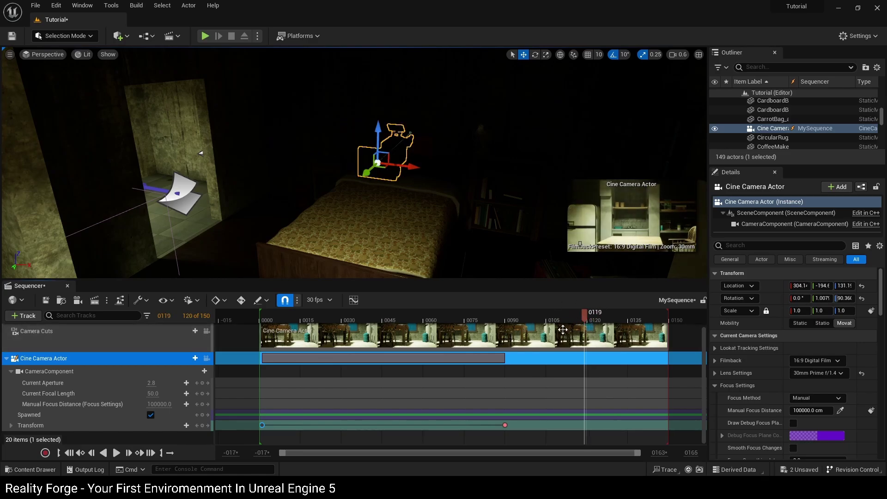
pyautogui.moveTo(586, 312); pyautogui.dragTo(424, 315)
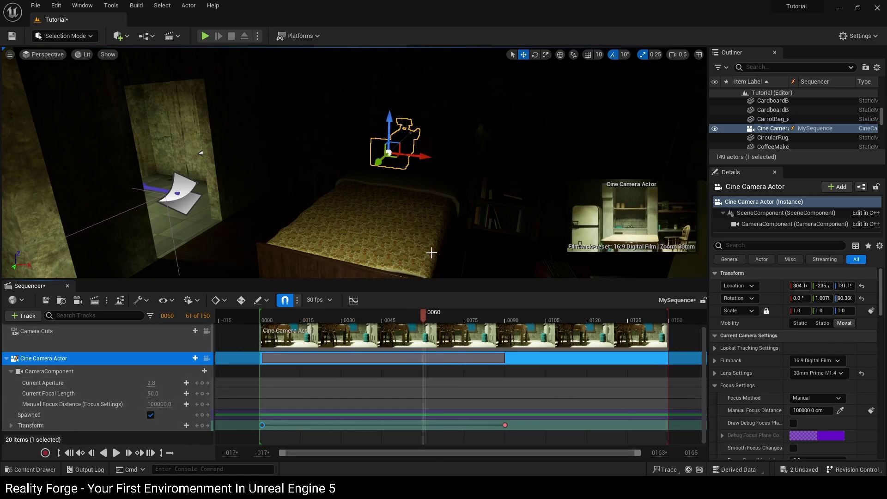
# - Clear the selection, open the movie render settings for the sequence and set the resolution to 1920 x 1080 (16:9)
pyautogui.click(421, 184)
pyautogui.press('Escape')
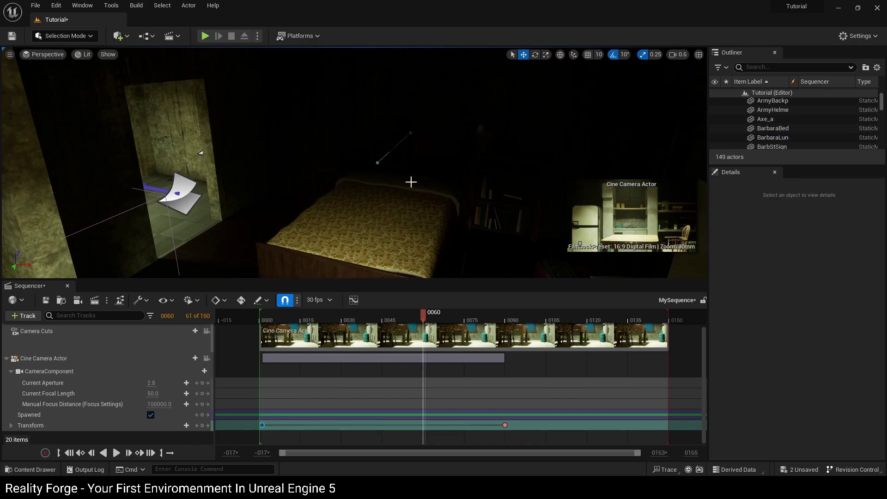
pyautogui.click(95, 300)
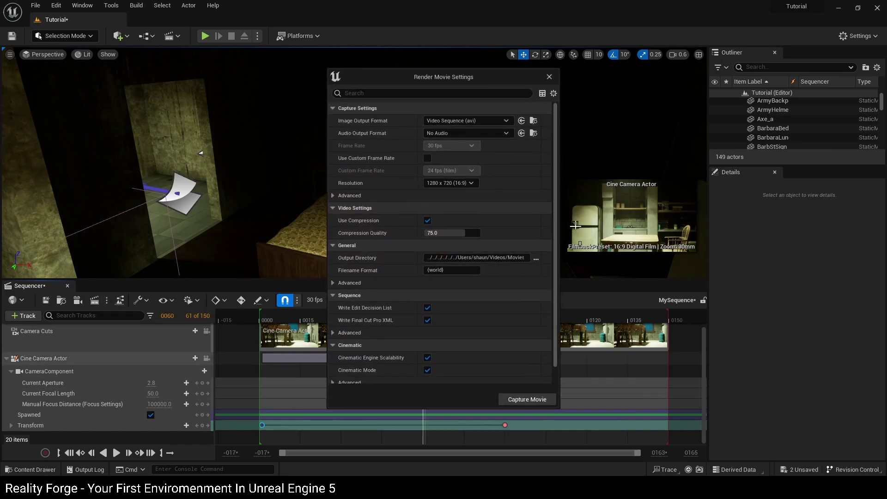
pyautogui.click(498, 121)
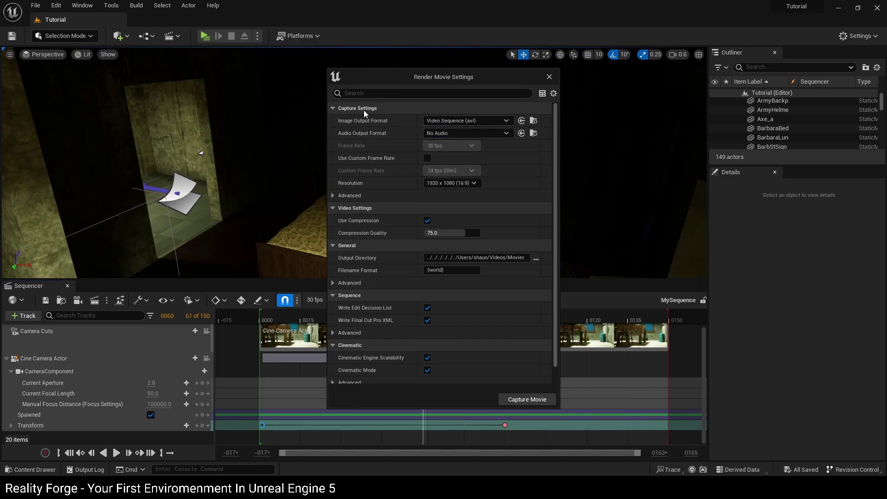
# - Review the image output formats and resolutions offered for the movie render
pyautogui.click(489, 121)
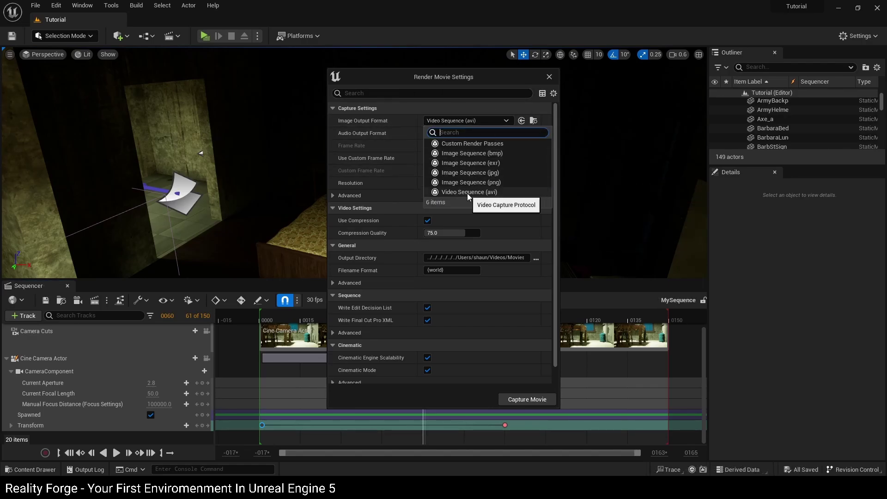
pyautogui.click(486, 118)
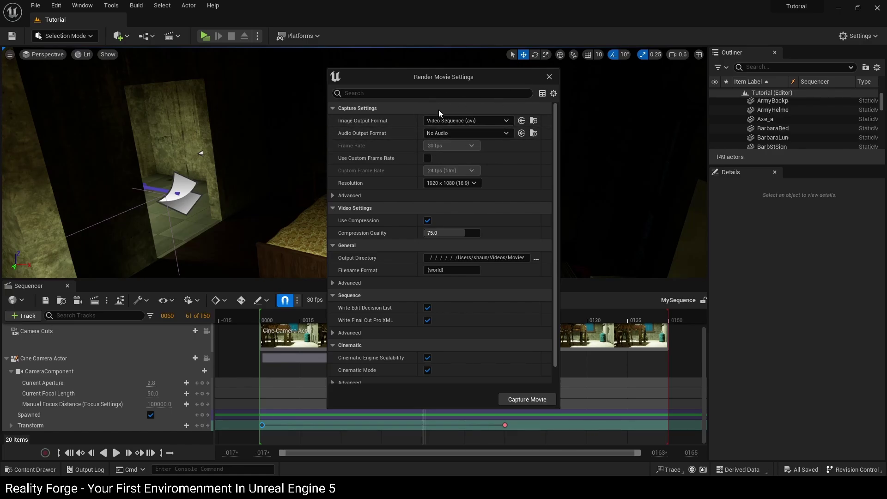
pyautogui.click(465, 119)
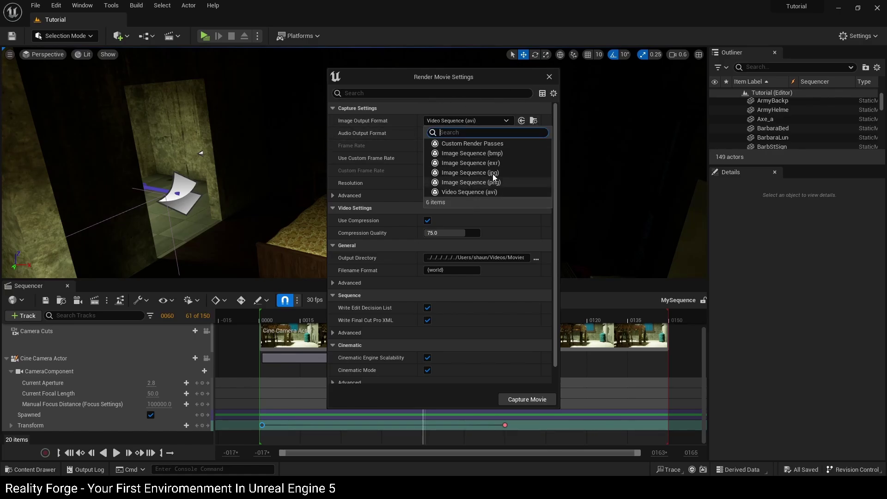
pyautogui.click(486, 119)
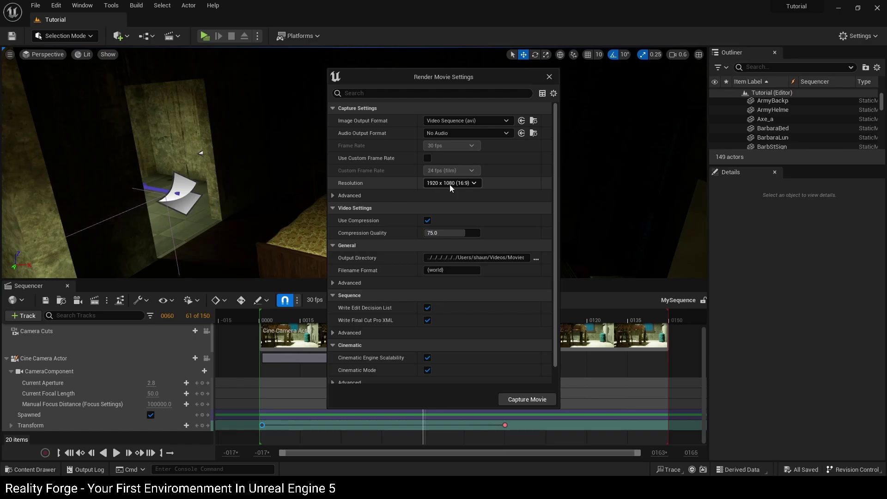
pyautogui.click(468, 182)
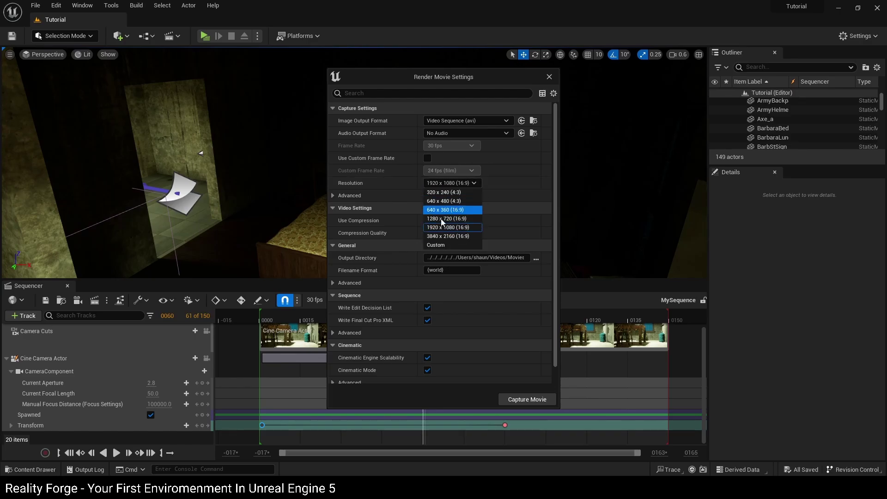
pyautogui.click(470, 183)
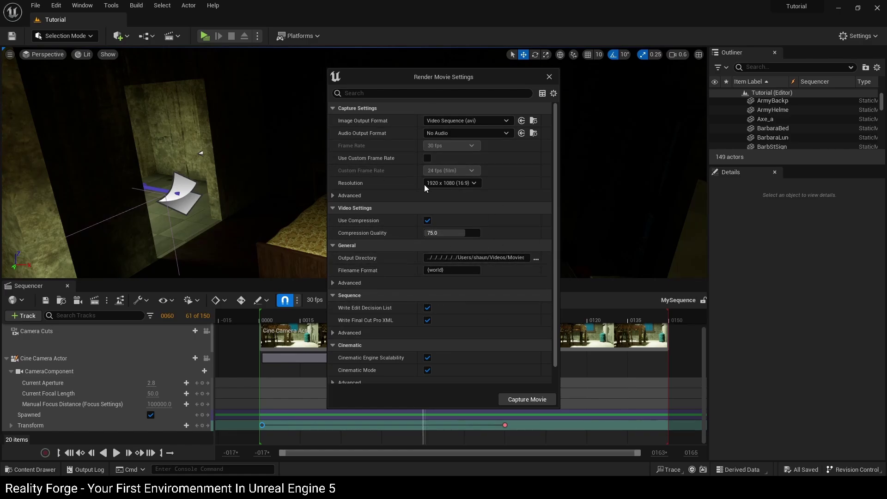
# - Render the sequence to a movie and play the resulting Tutorial.avi from the capture folder in Media Player
pyautogui.click(519, 399)
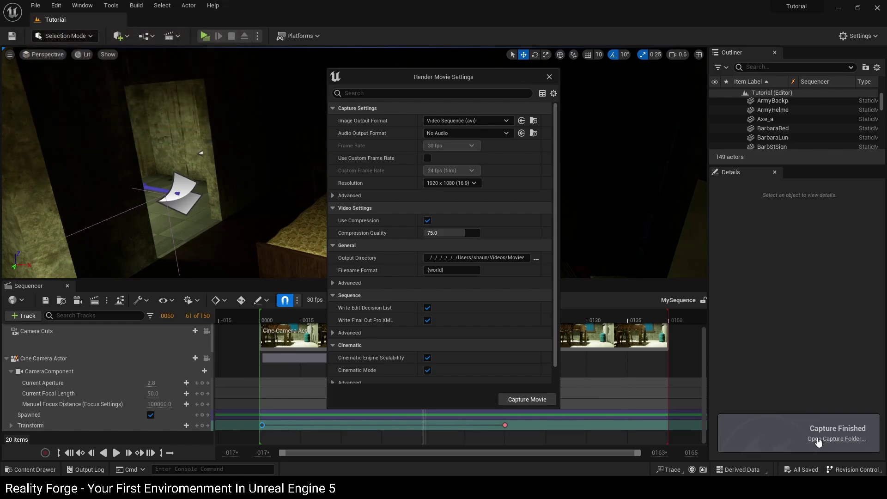
pyautogui.click(837, 439)
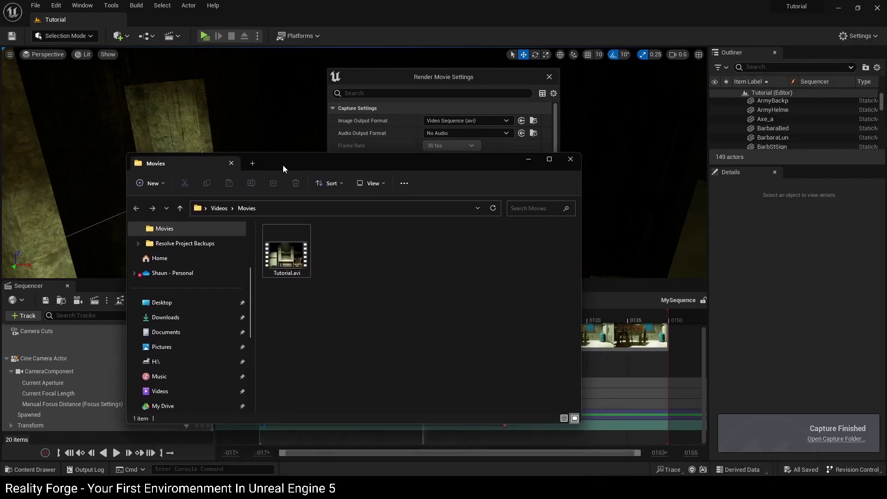
pyautogui.doubleClick(290, 258)
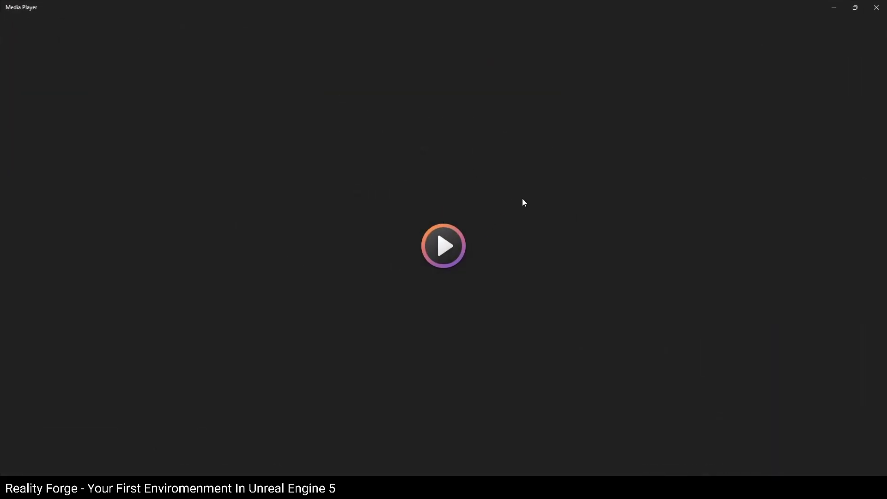